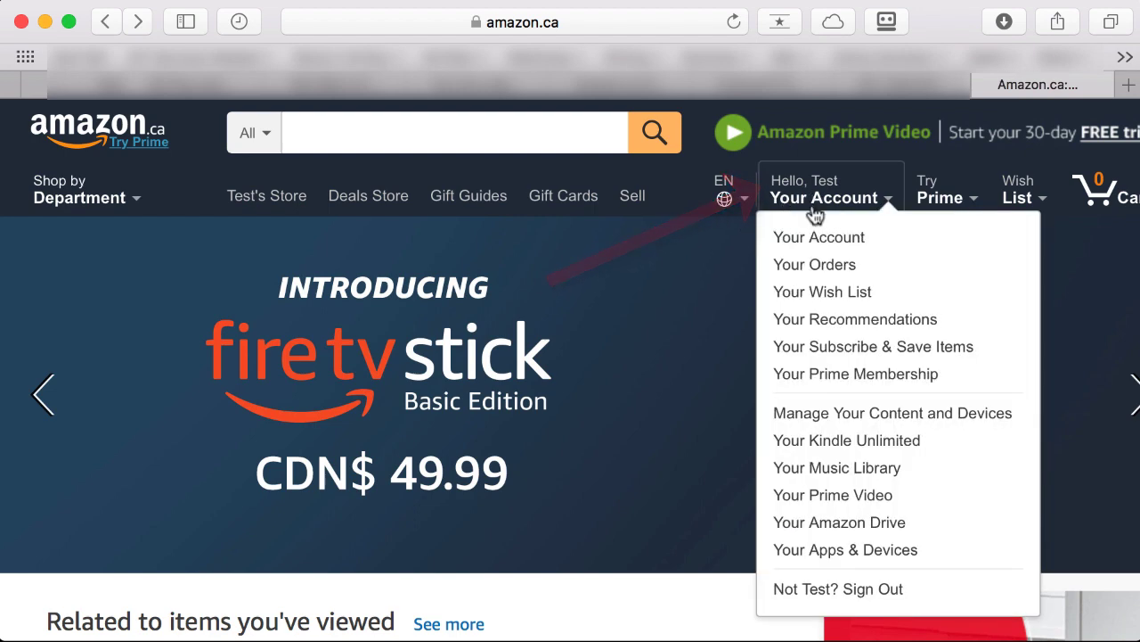
Step: Open the Your Account overview page from the account menu
click(854, 238)
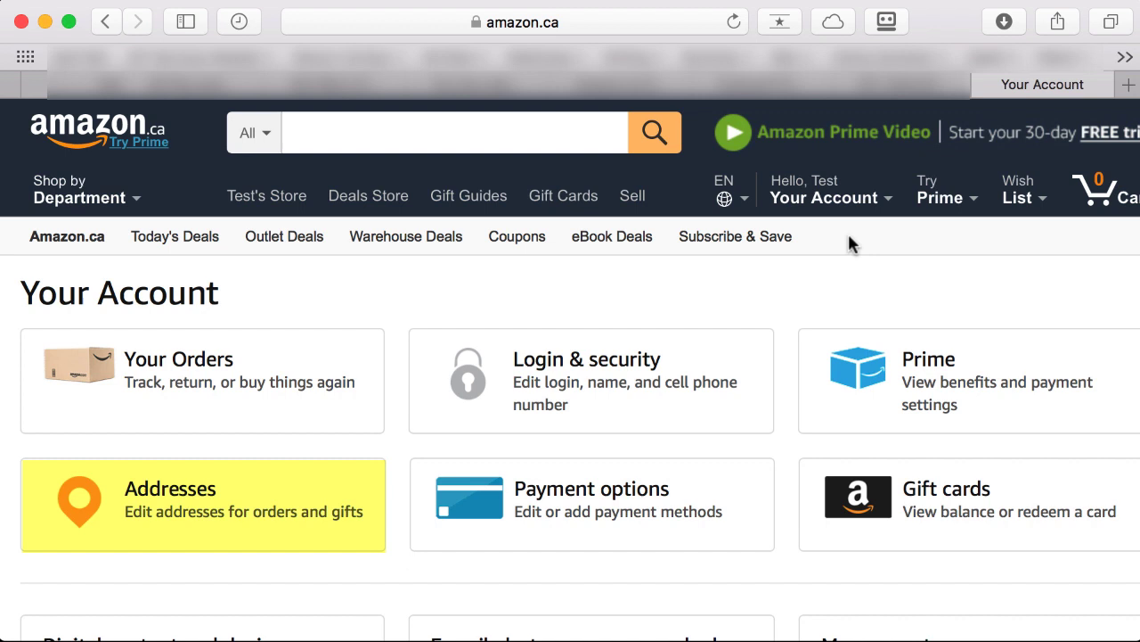
Step: Open the Addresses section and replace the sign-in email with the corrected gmail address
click(238, 510)
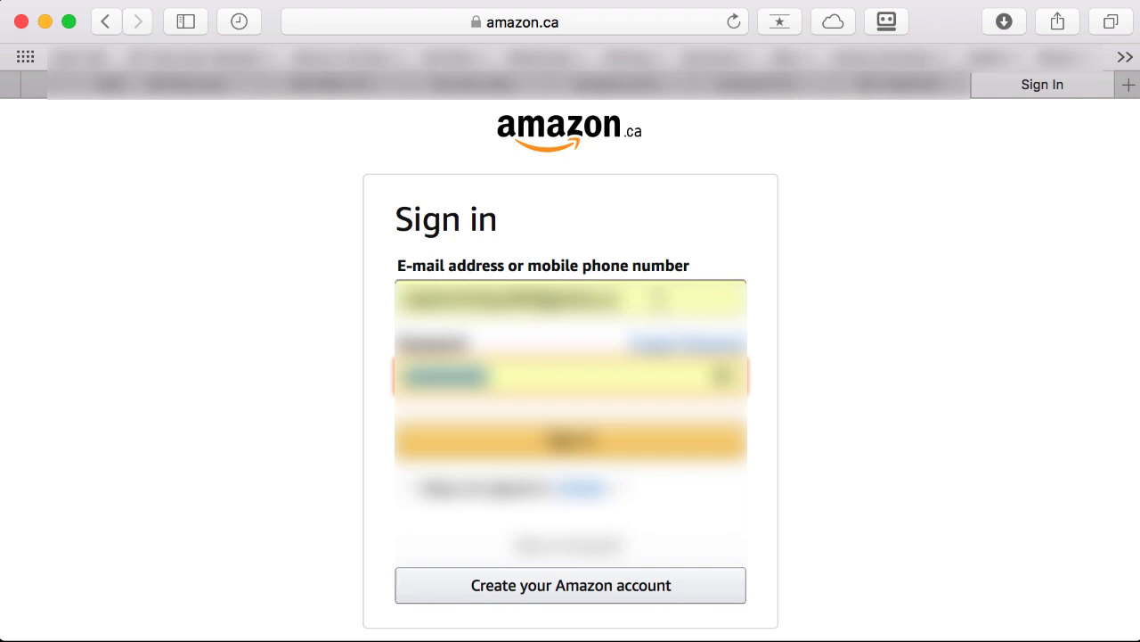
drag(655, 299, 380, 293)
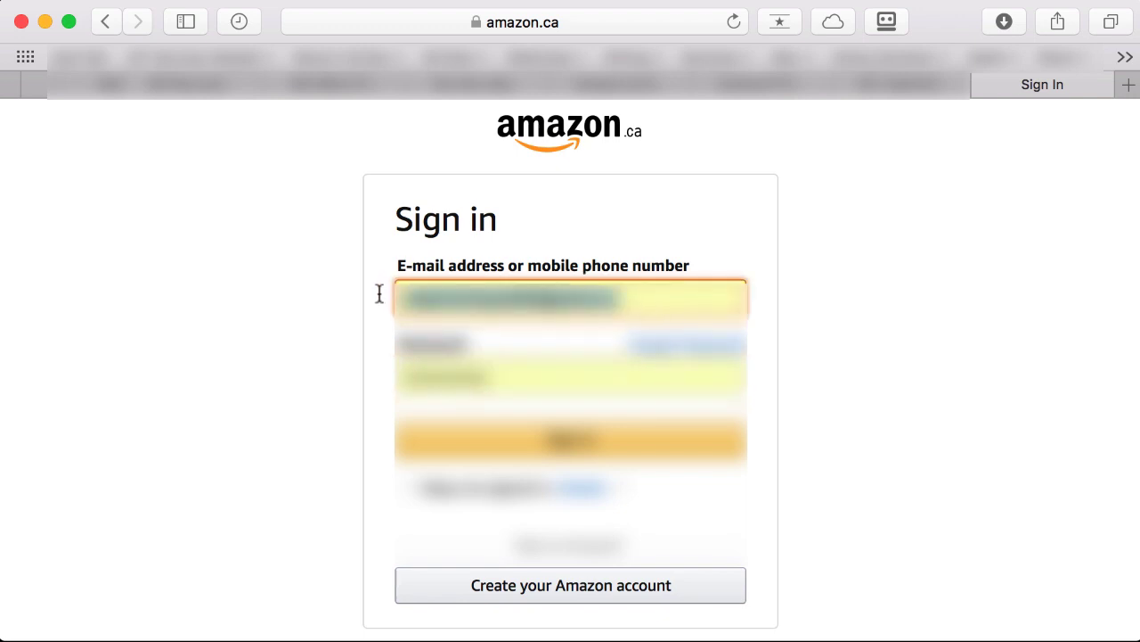
key(BackSpace)
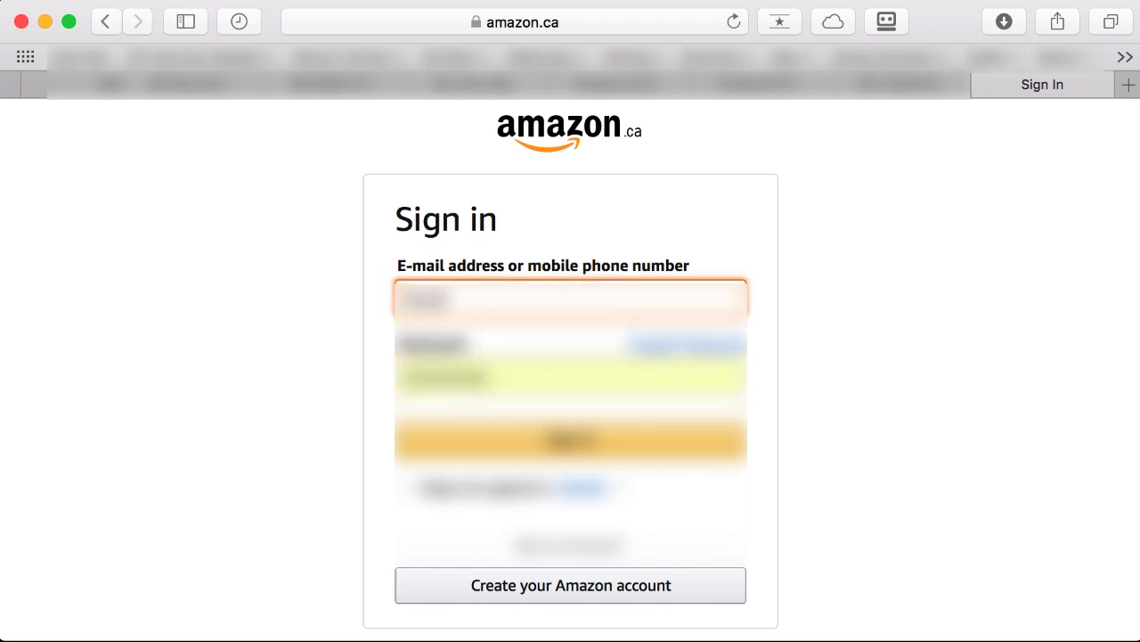
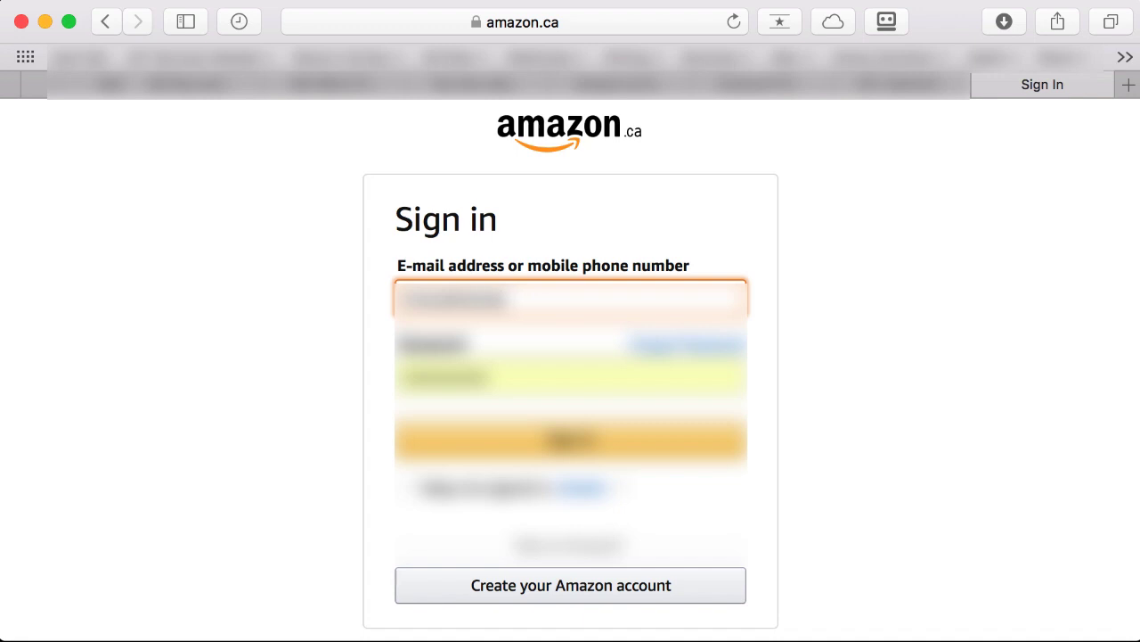
text(@gm)
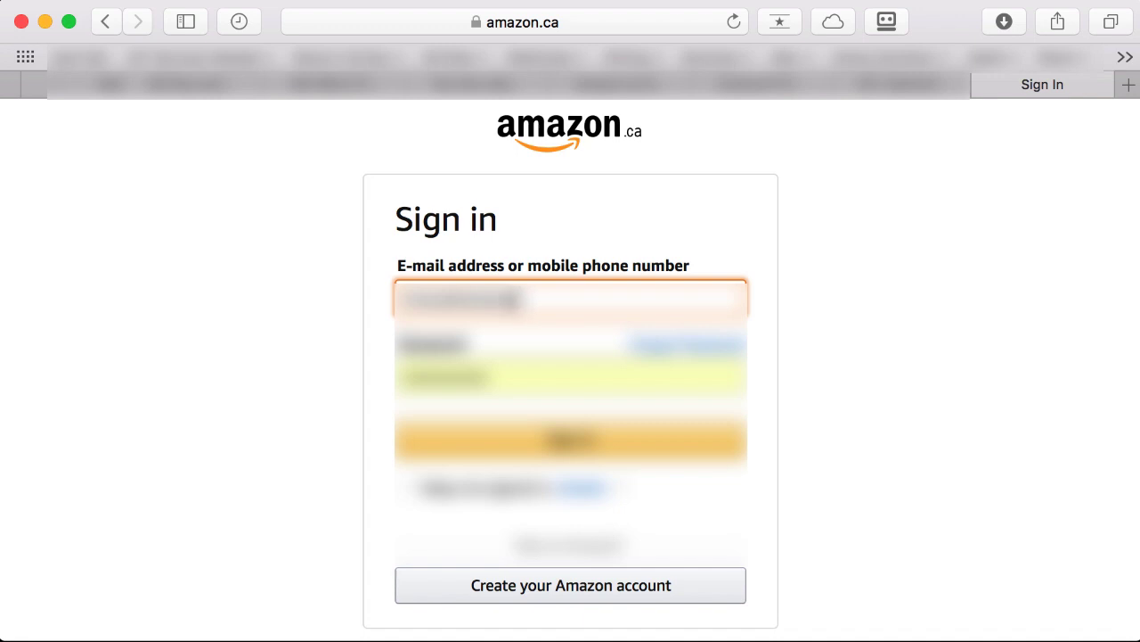
text(ail.com)
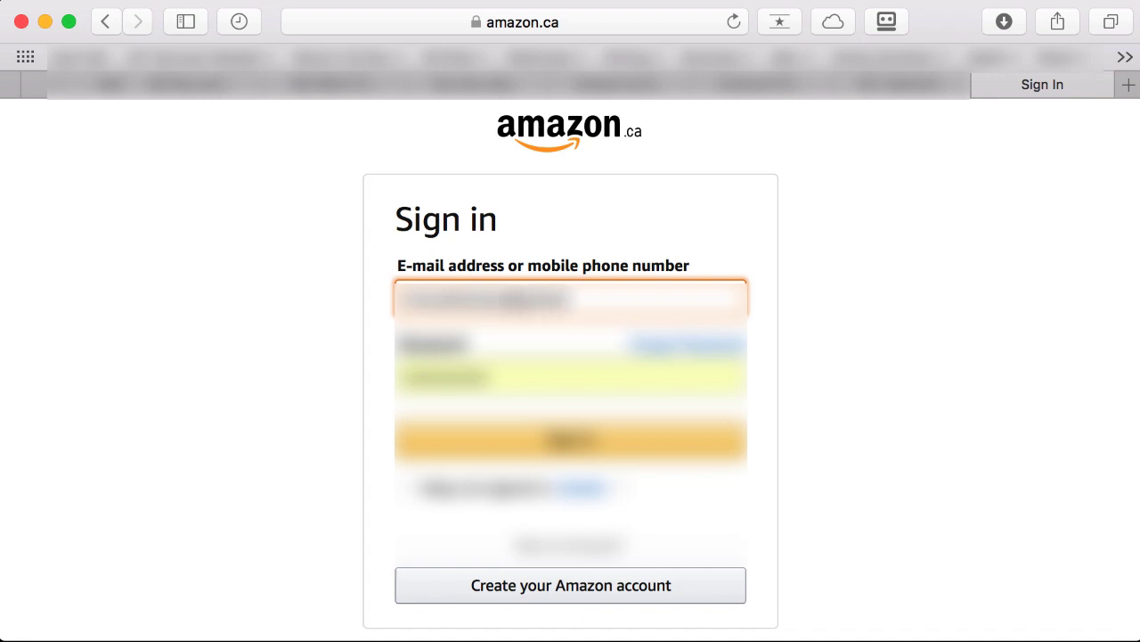
text(om)
Step: Replace the saved password with the new one and sign in
click(504, 367)
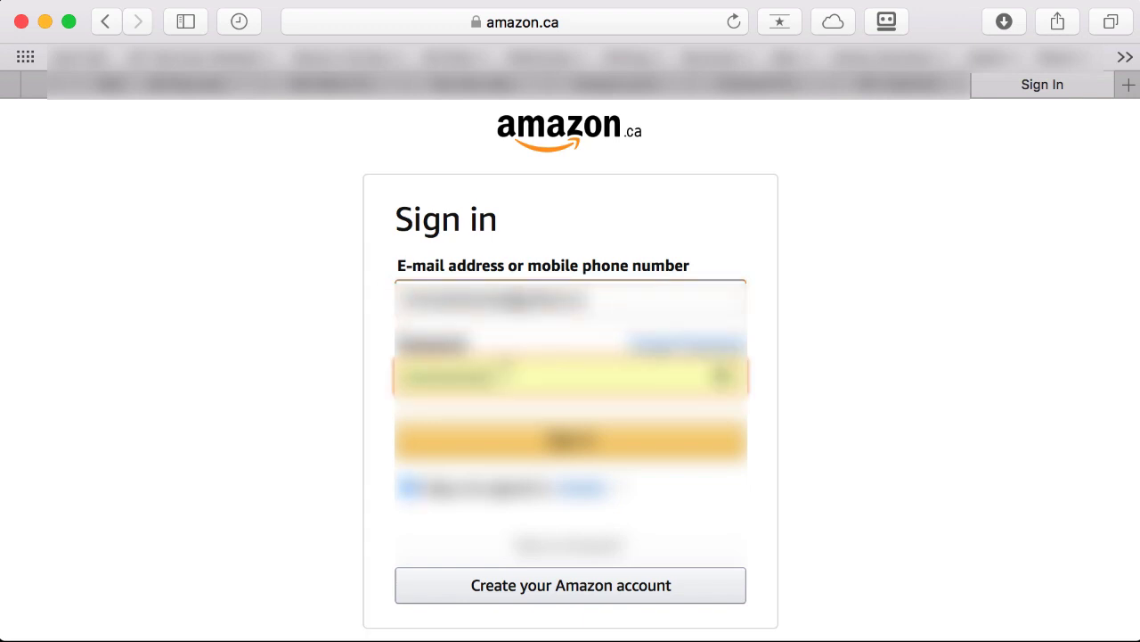
drag(506, 368, 387, 368)
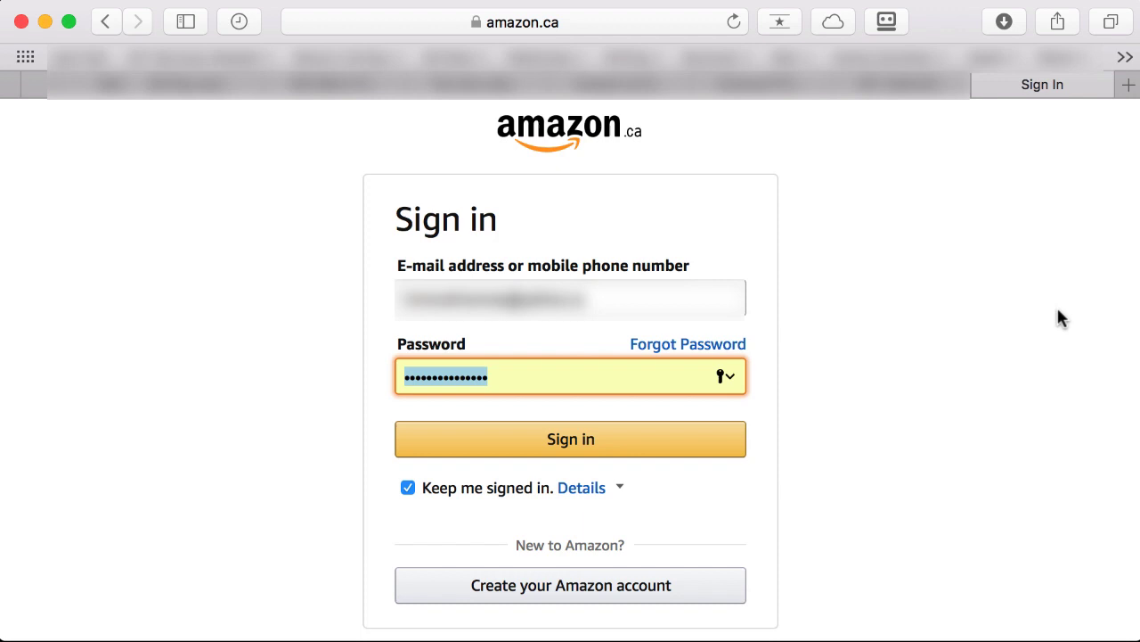
text(••)
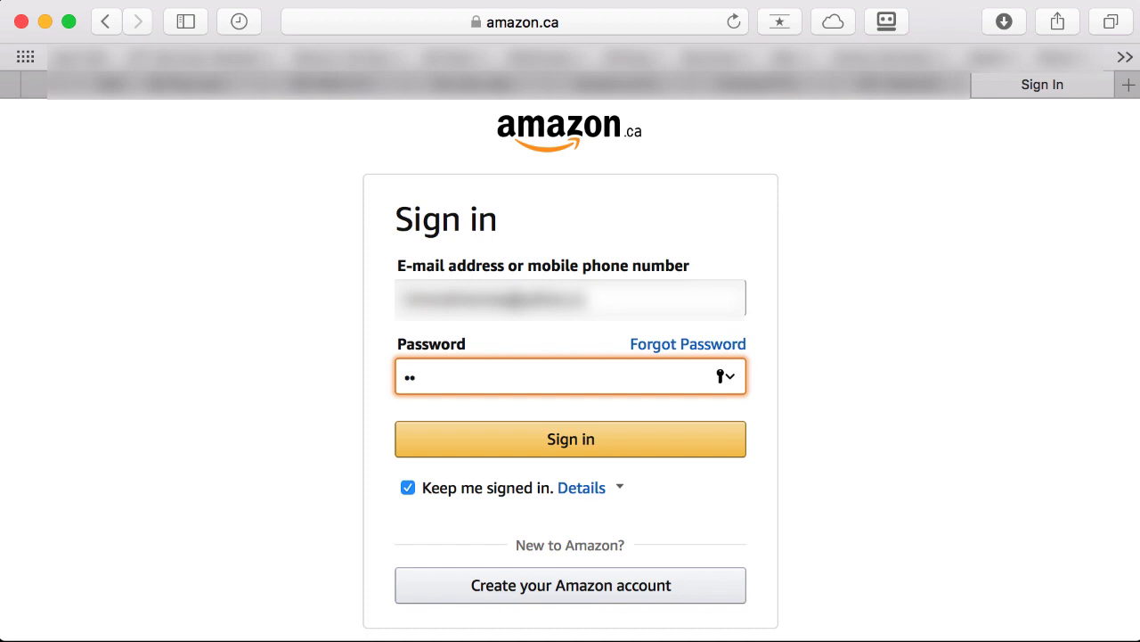
text(••••)
text(•••)
text(•)
click(626, 440)
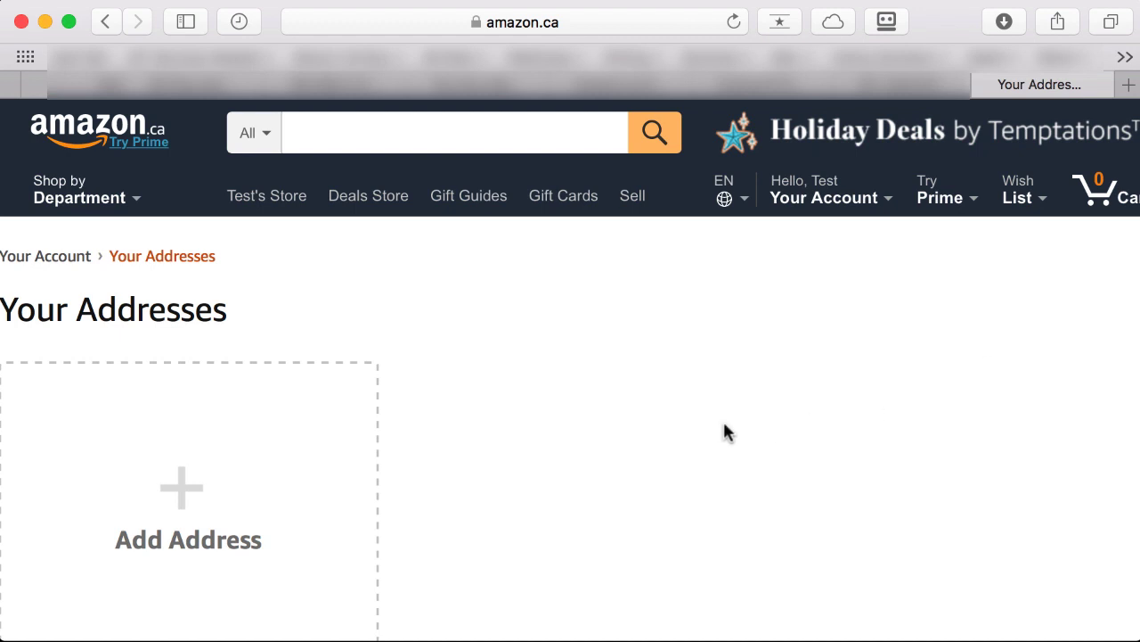
Step: Start a new address from the Add Address tile and scroll down to the Full name field
scroll(725, 432, down, 3)
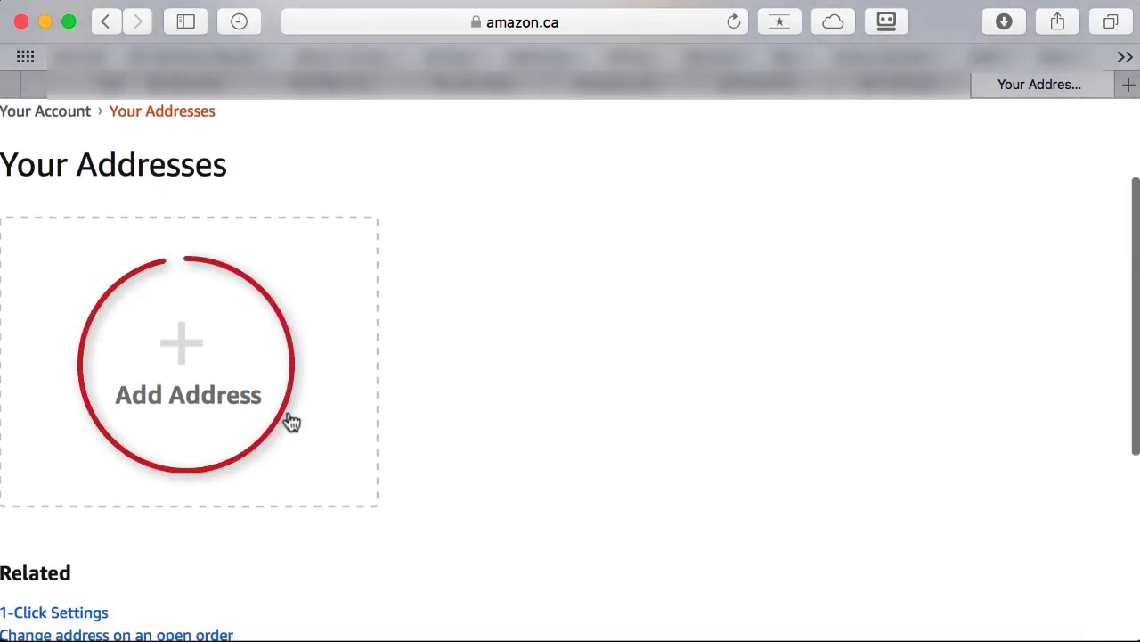
click(172, 344)
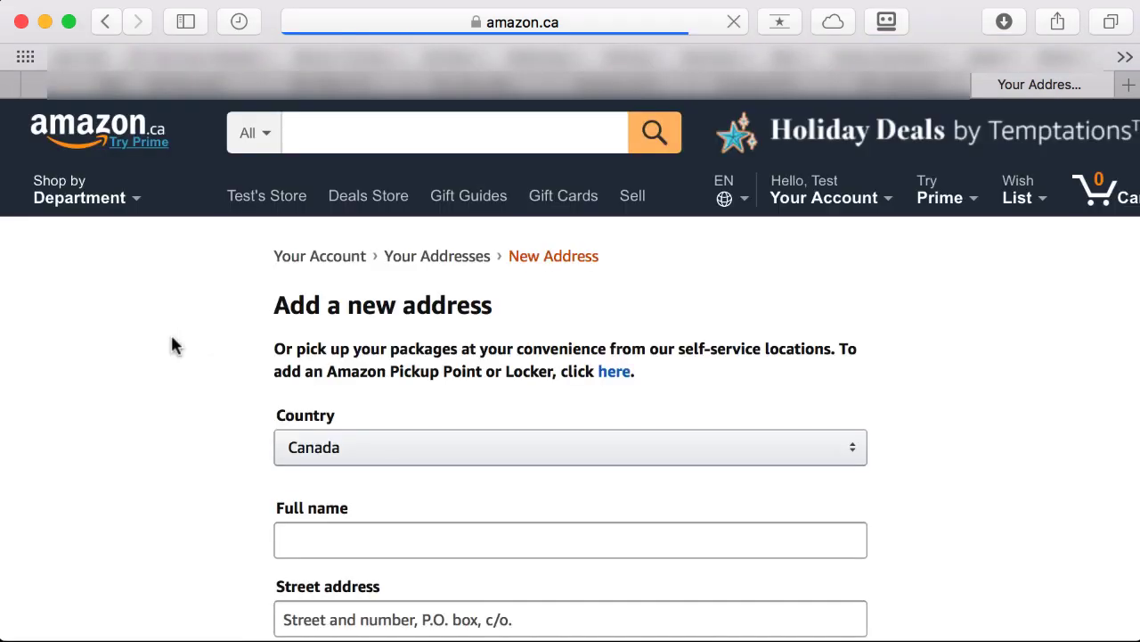
scroll(1073, 370, down, 3)
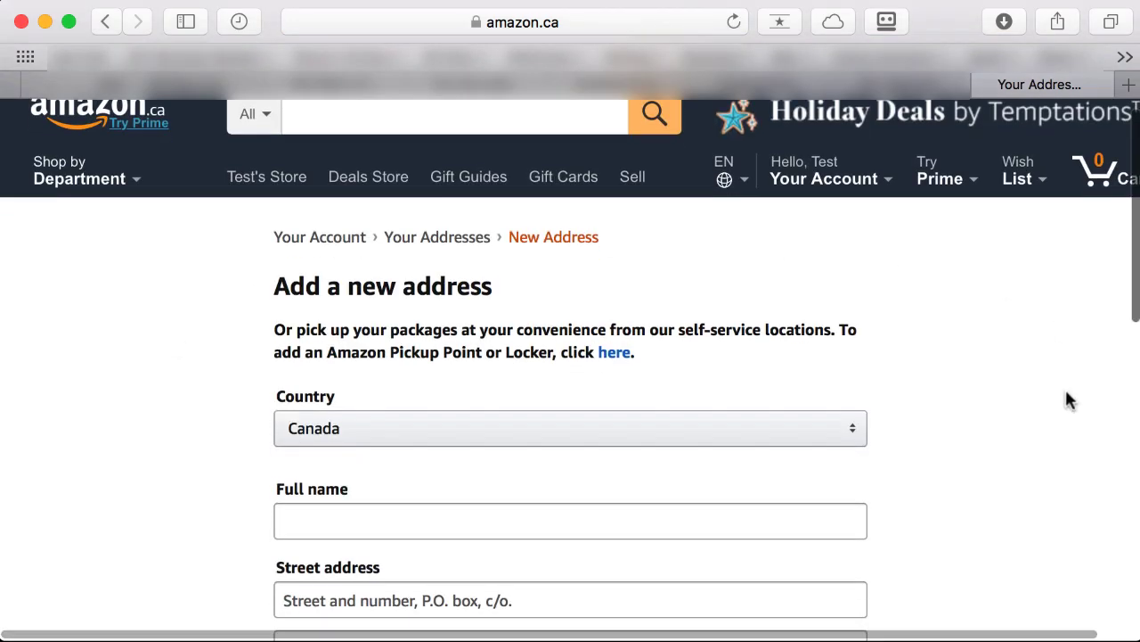
scroll(1069, 400, down, 1)
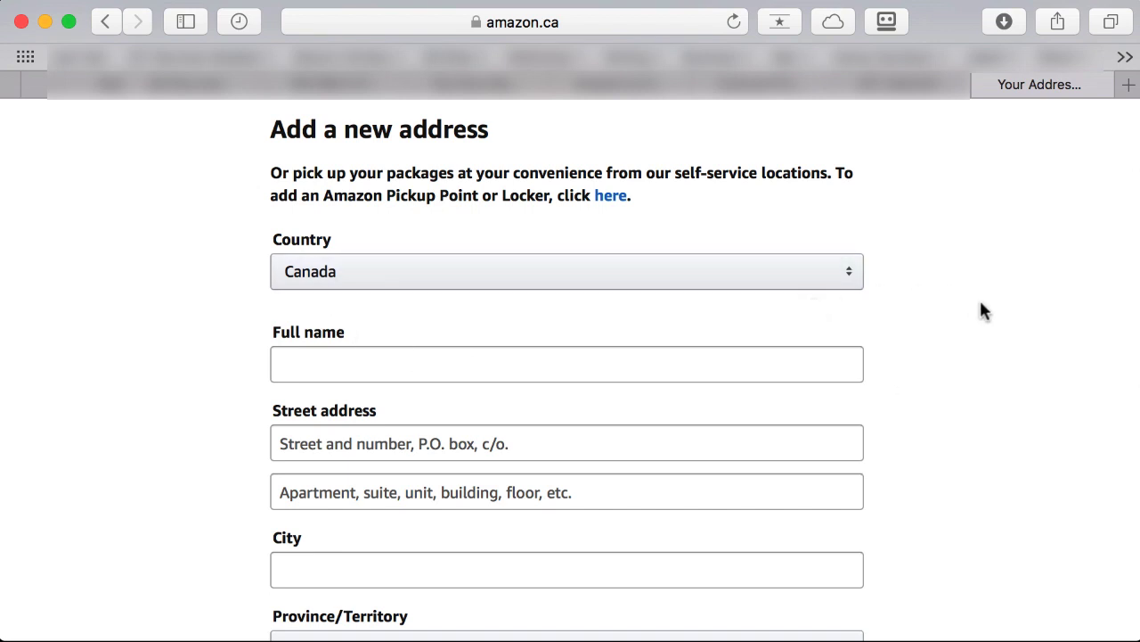
scroll(1015, 392, down, 1)
scroll(1016, 392, down, 2)
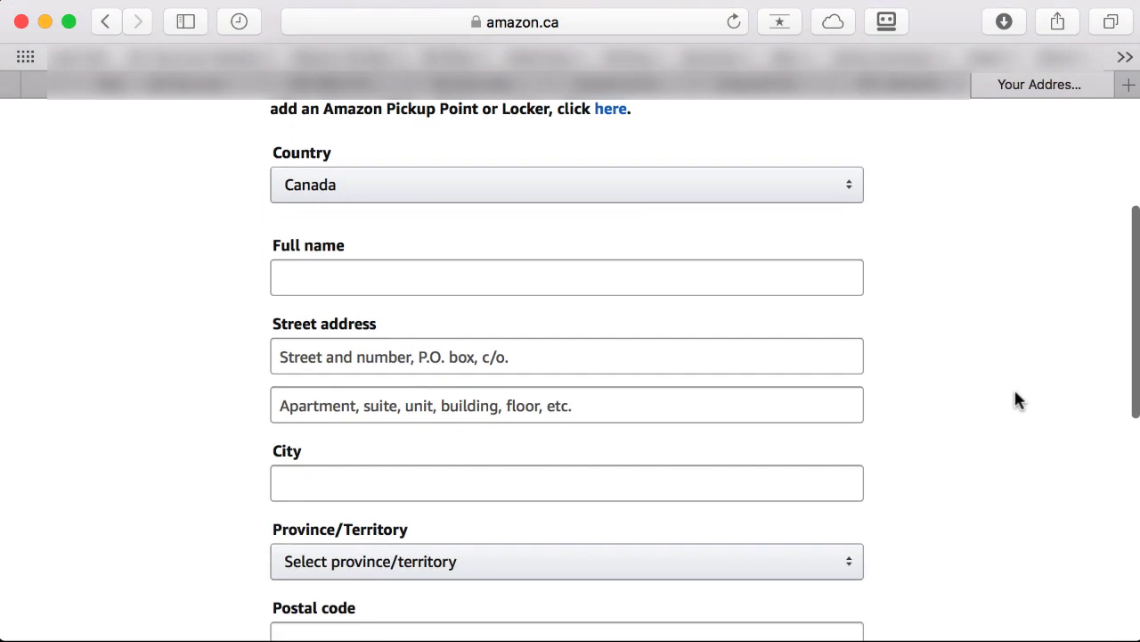
click(565, 284)
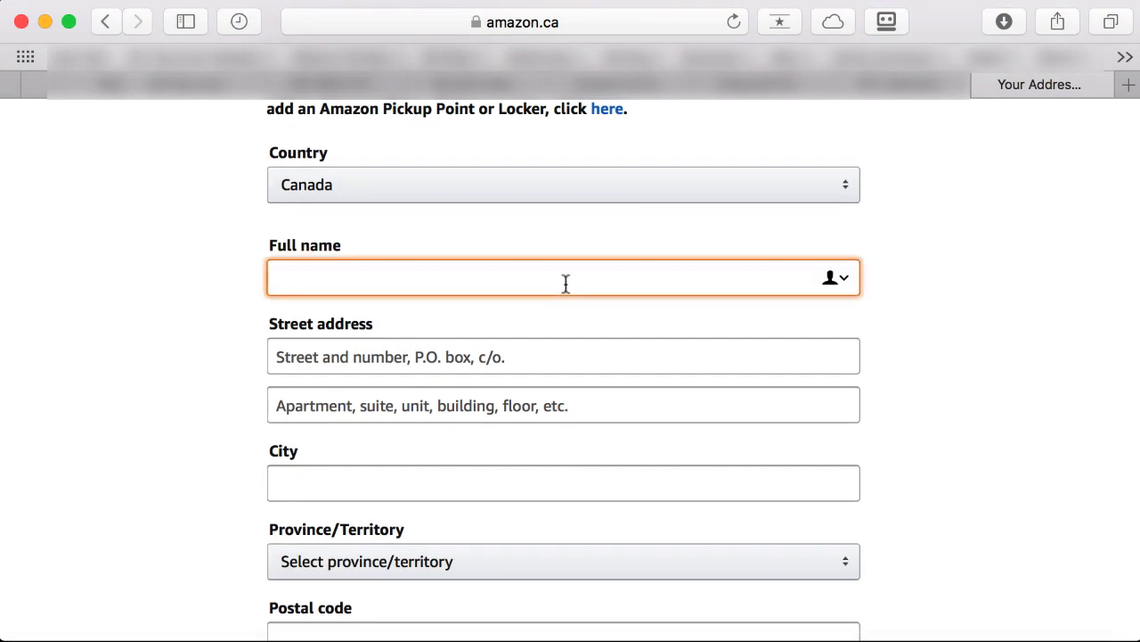
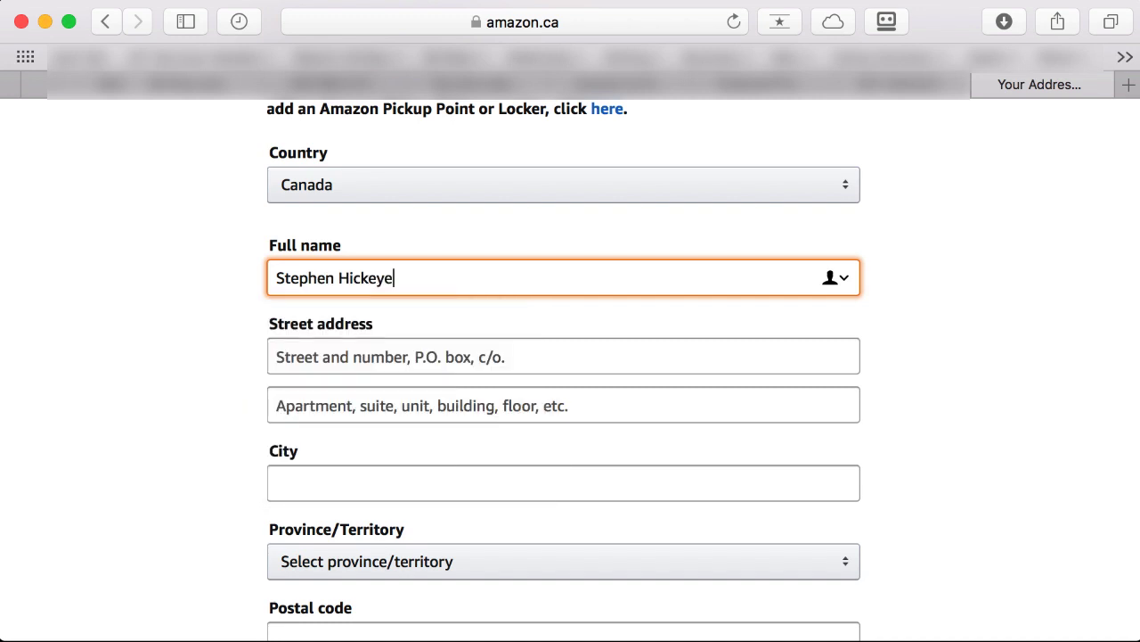
click(460, 357)
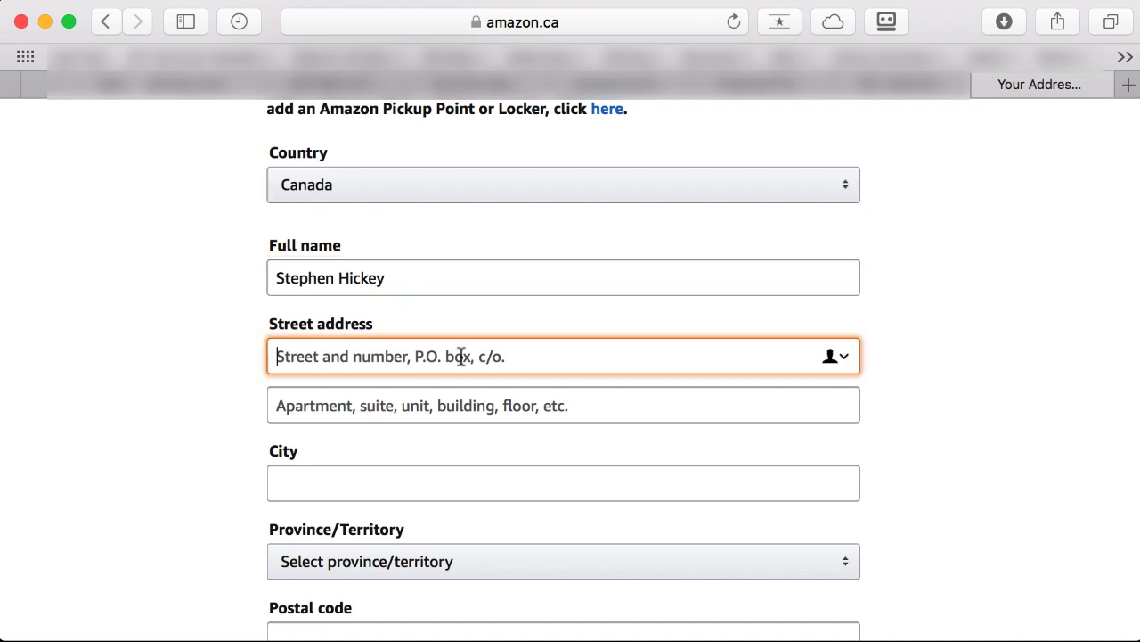
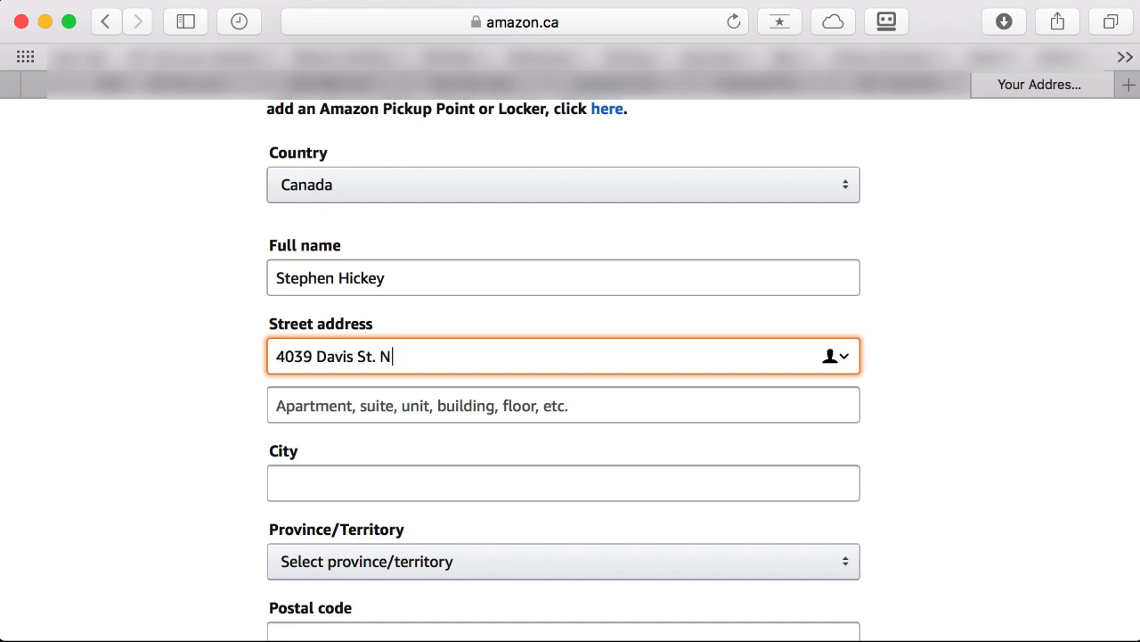
Step: Fill in city Toronto and choose Ontario as the province
click(454, 473)
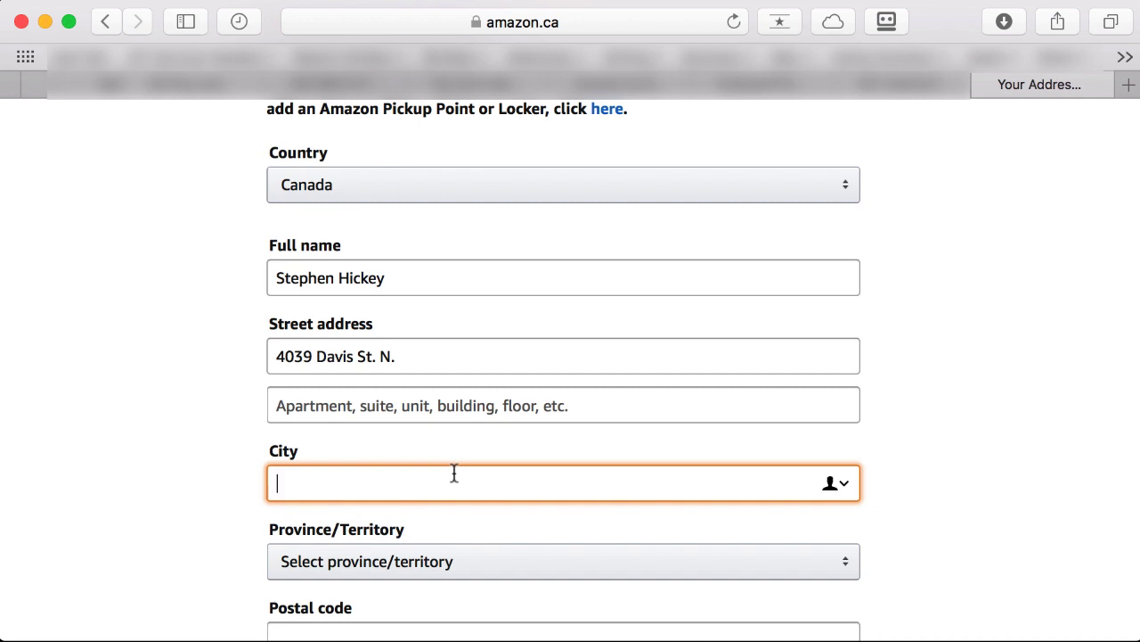
text(T)
text(oronto)
click(492, 565)
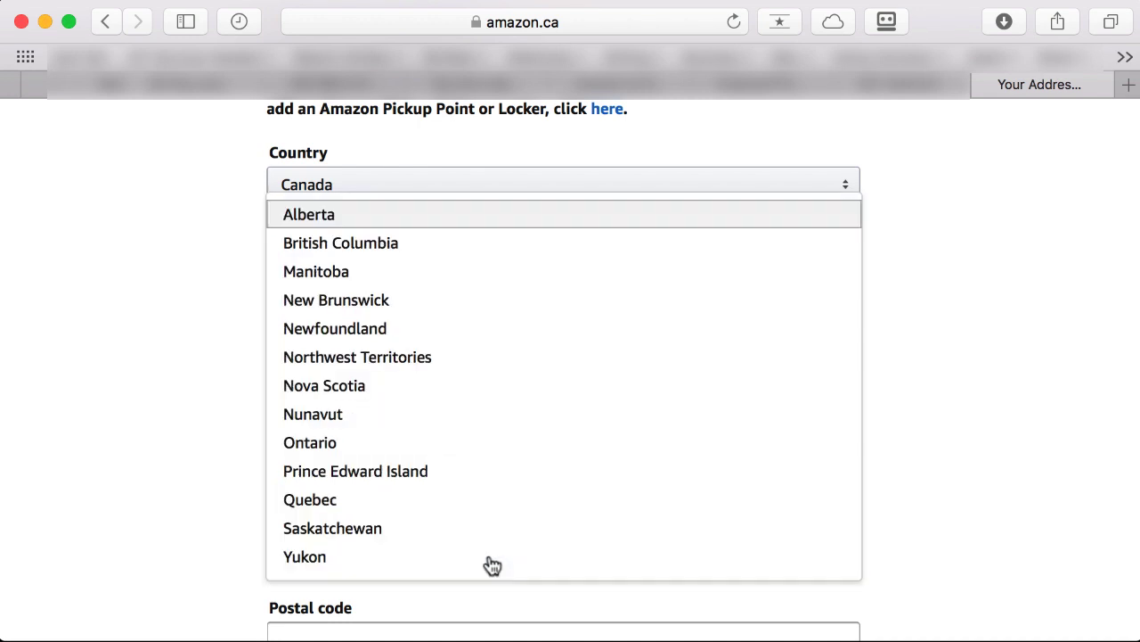
click(473, 442)
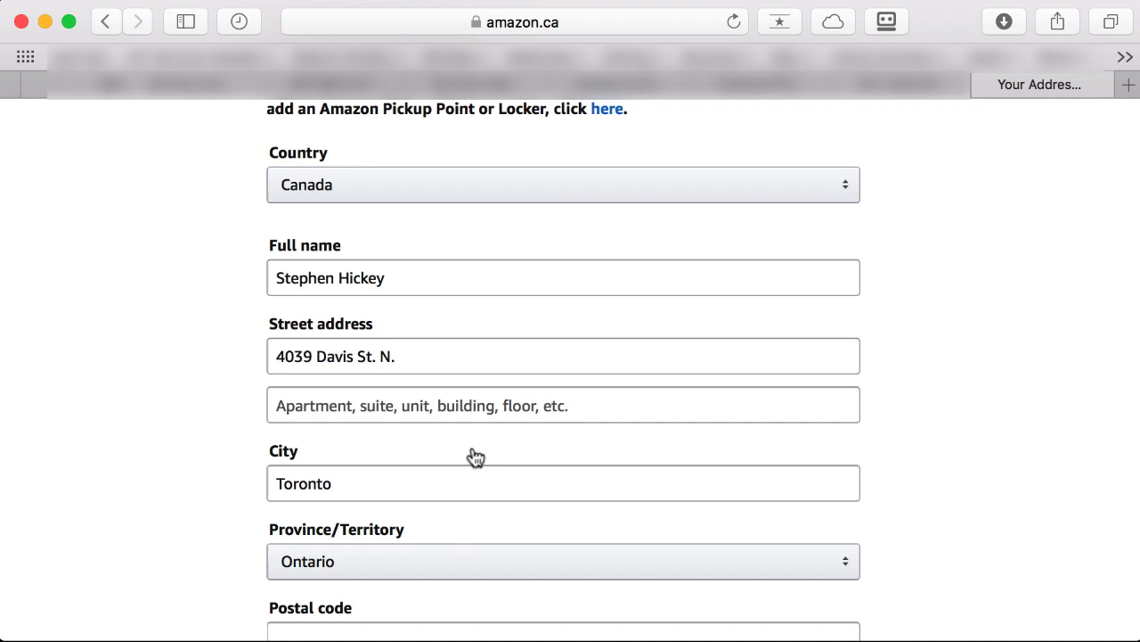
scroll(932, 410, down, 1)
Step: Enter postal code M2V 3R9
scroll(932, 410, down, 4)
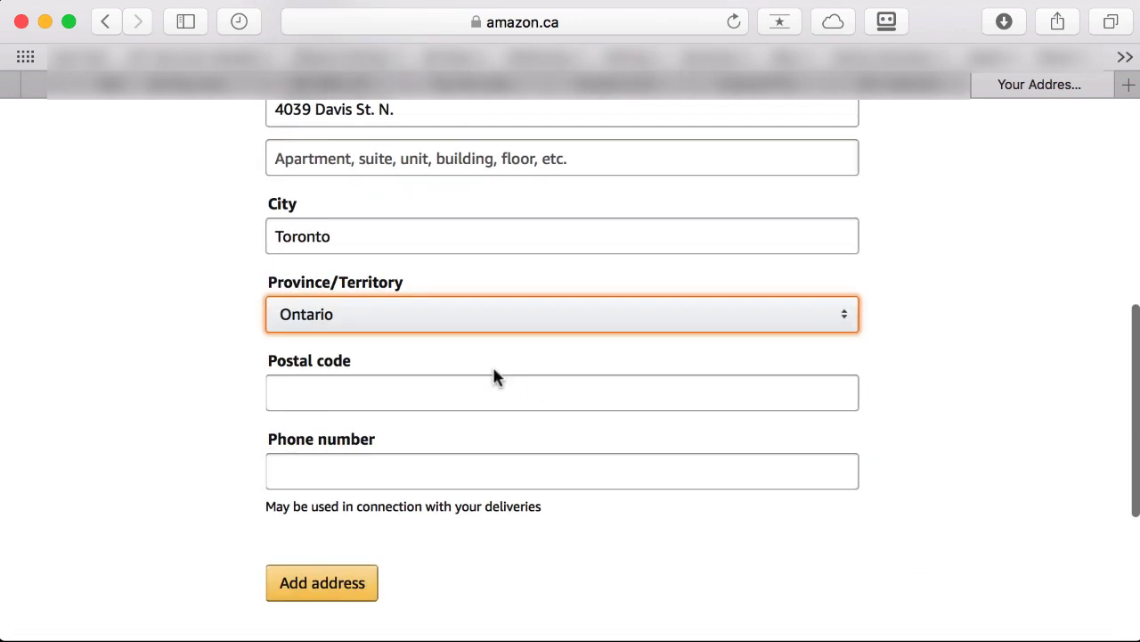
click(460, 394)
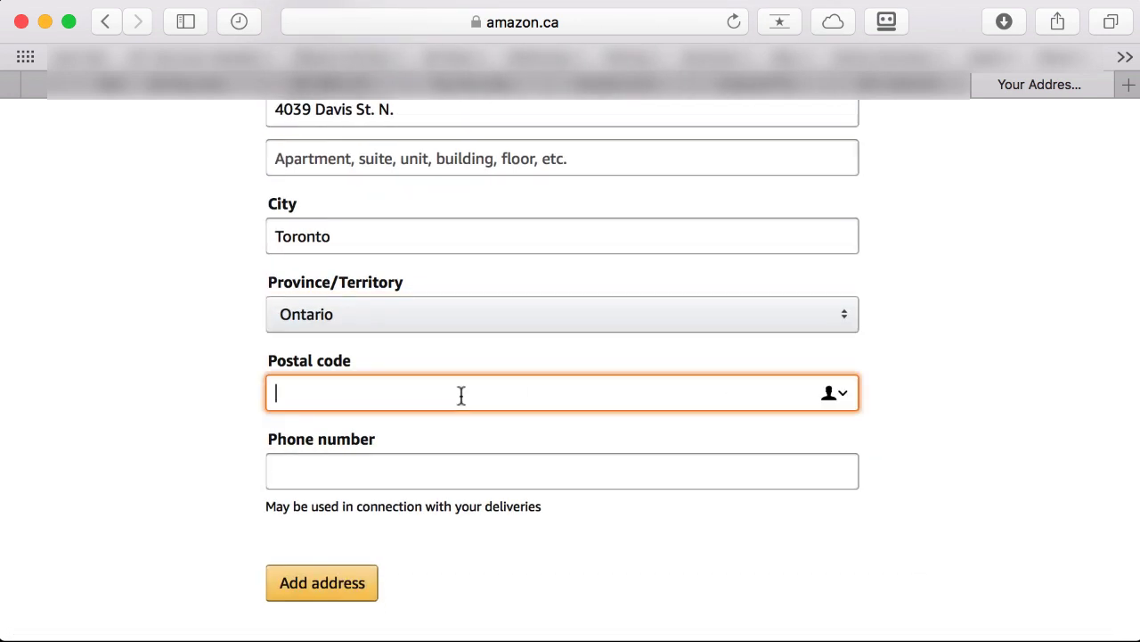
text(M)
text(2V )
text(3)
text(R)
text(N)
key(BackSpace)
text(()
key(BackSpace)
text(9)
click(358, 466)
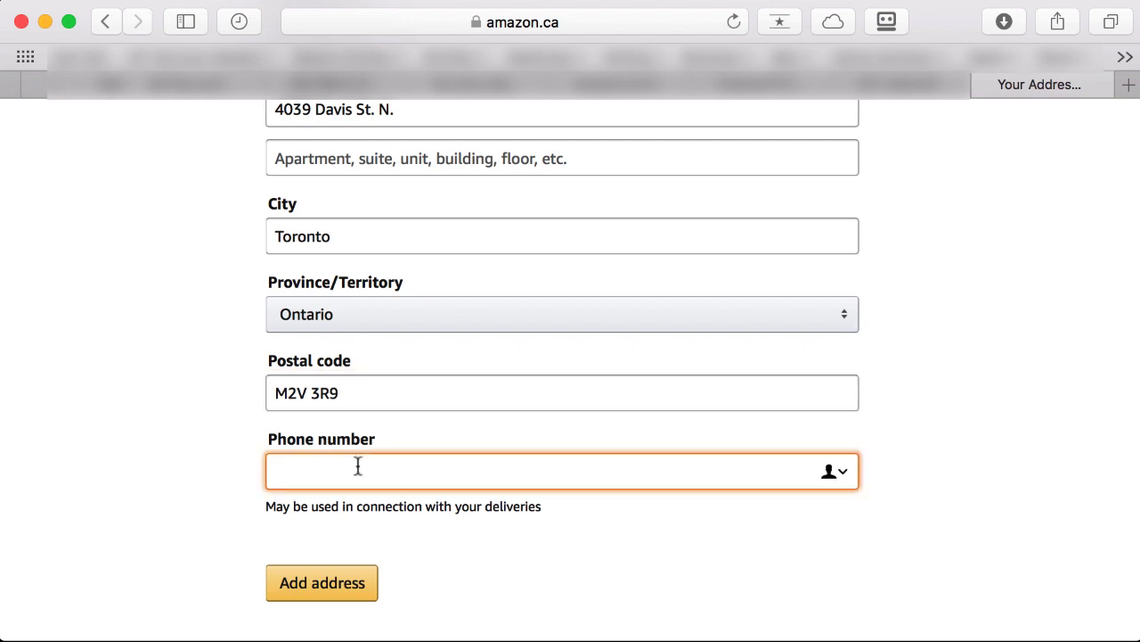
Step: Submit the address, keep the original Toronto version over the Scarborough suggestion, and save
click(337, 579)
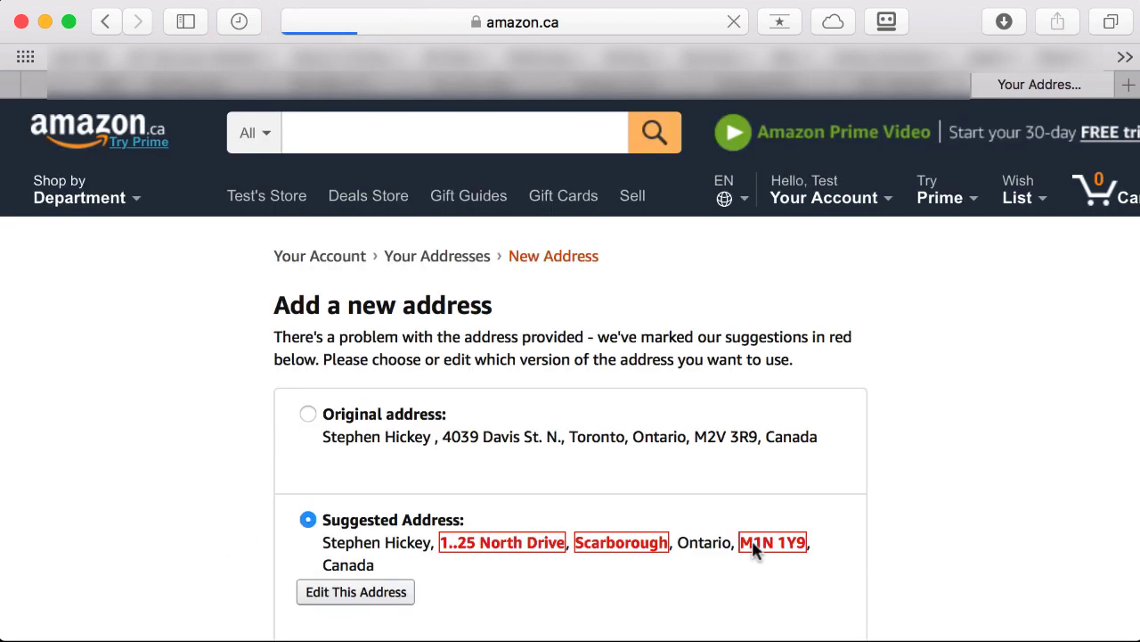
scroll(978, 448, down, 3)
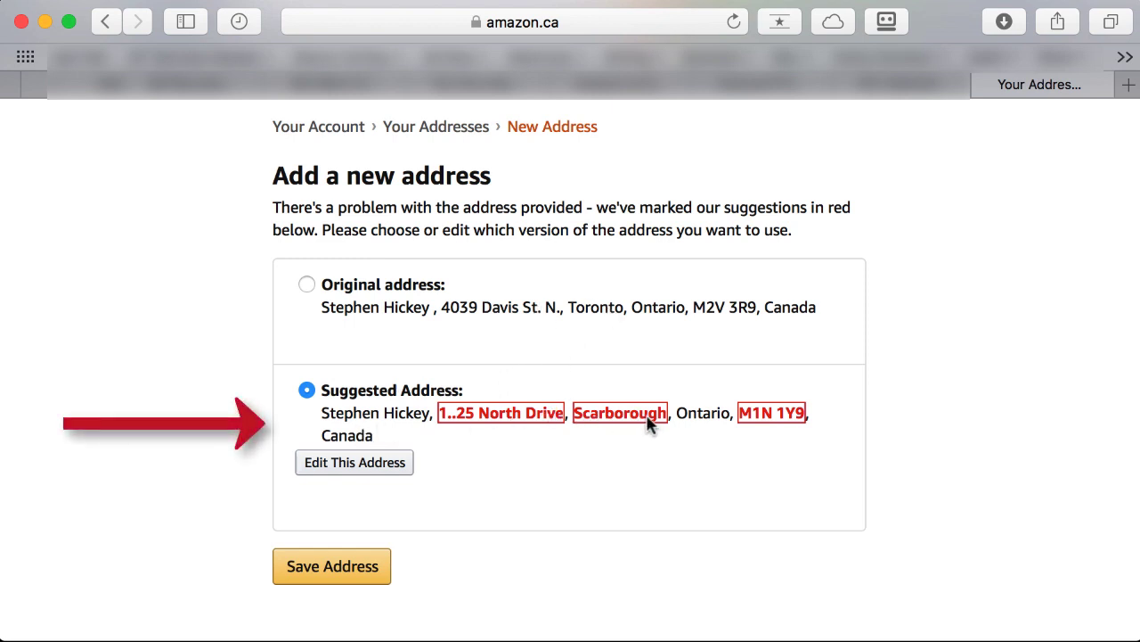
click(307, 283)
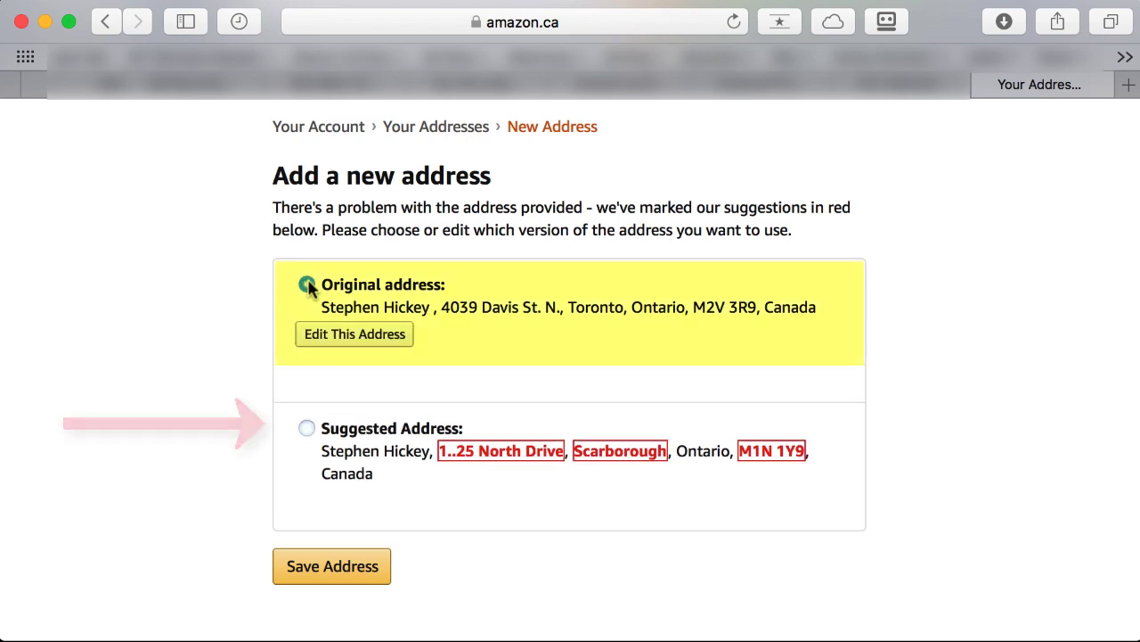
click(333, 575)
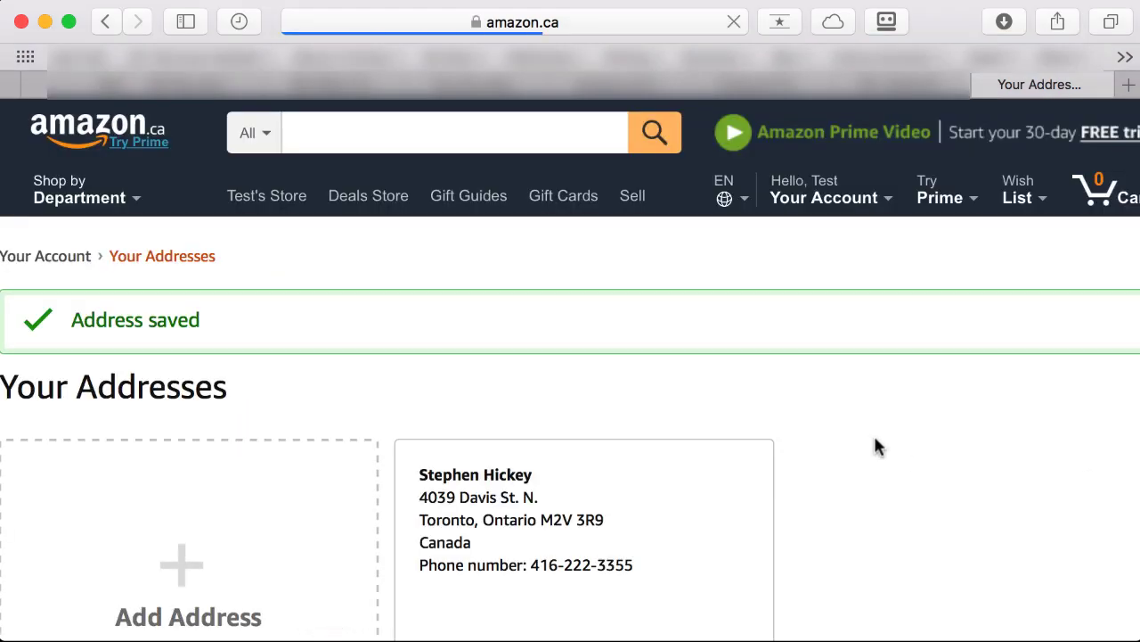
scroll(869, 430, down, 5)
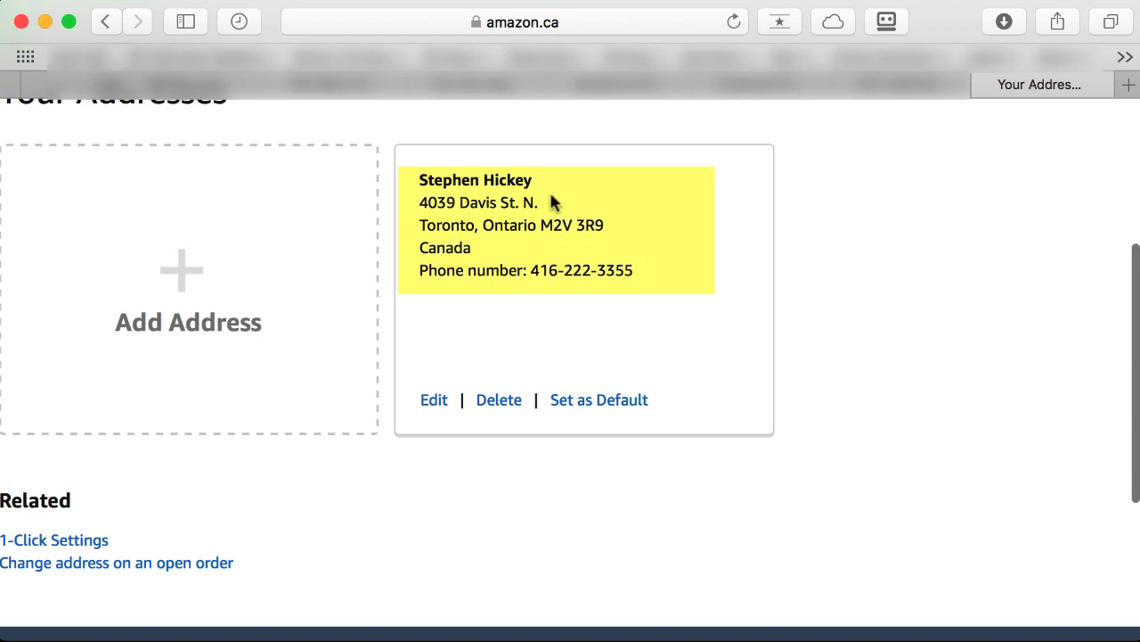
scroll(664, 334, up, 2)
scroll(664, 334, up, 3)
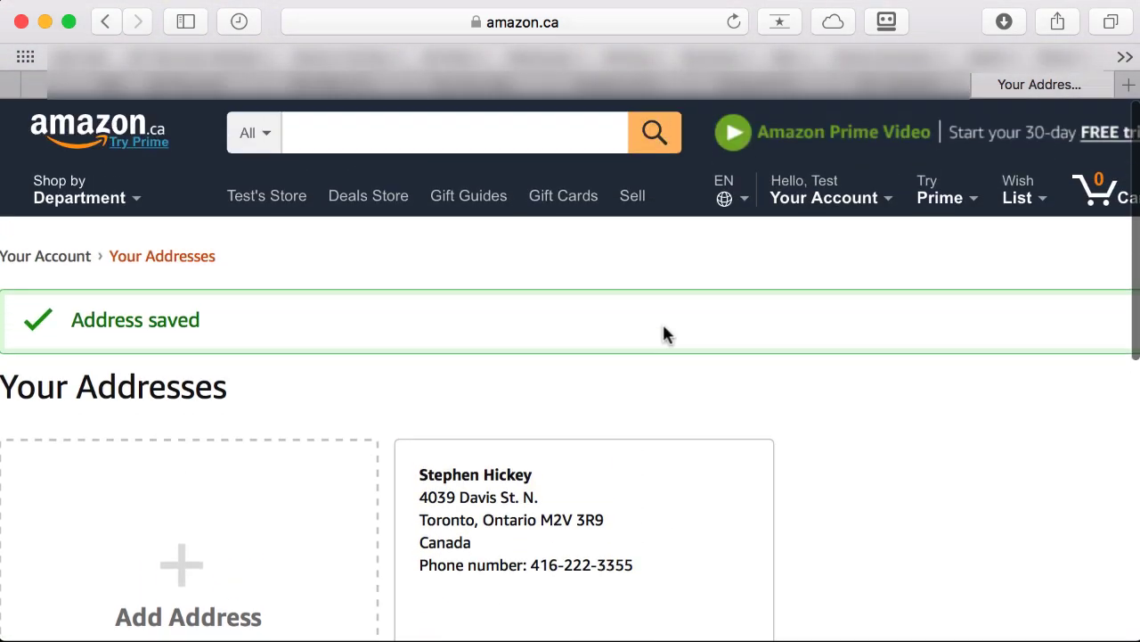
scroll(873, 471, down, 4)
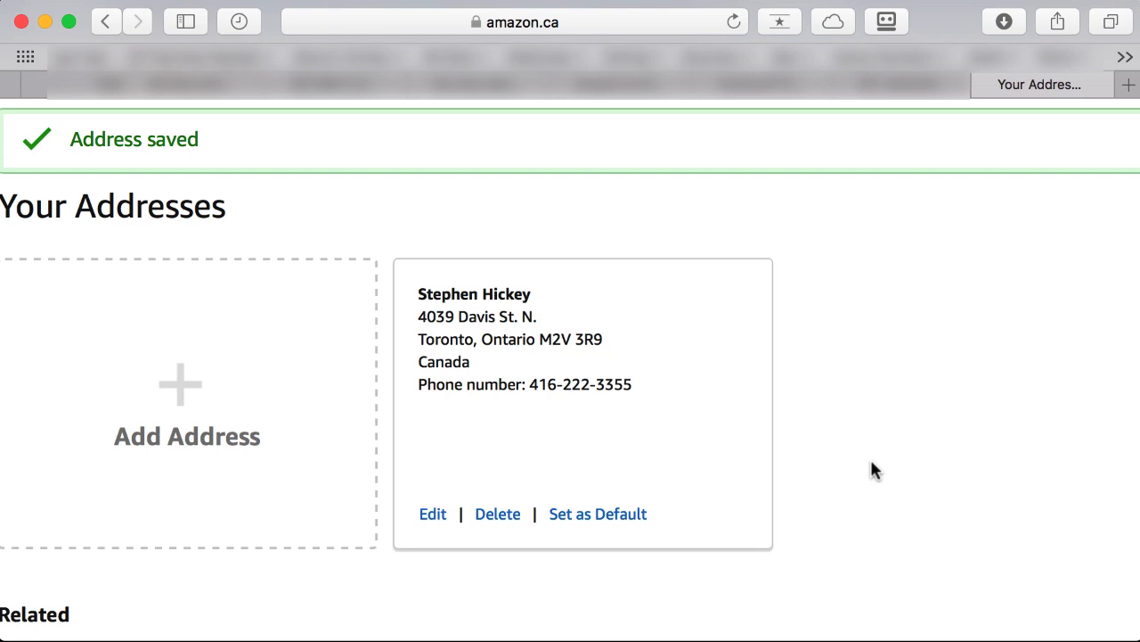
scroll(873, 470, up, 2)
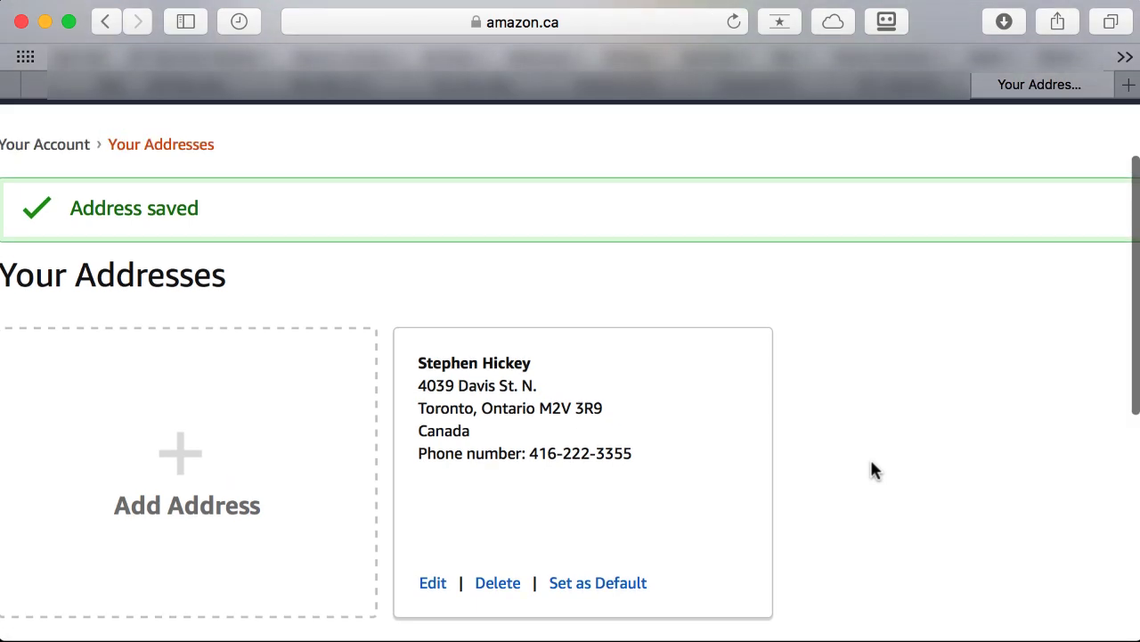